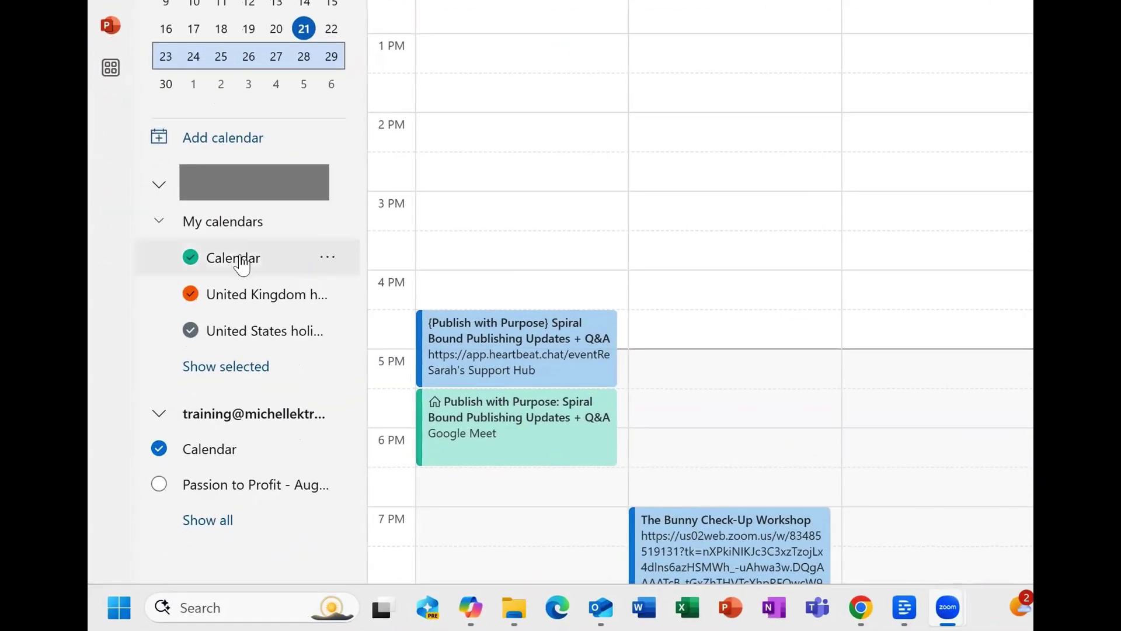
# Set the first calendar under My calendars to the Blue colour
pyautogui.click(327, 259)
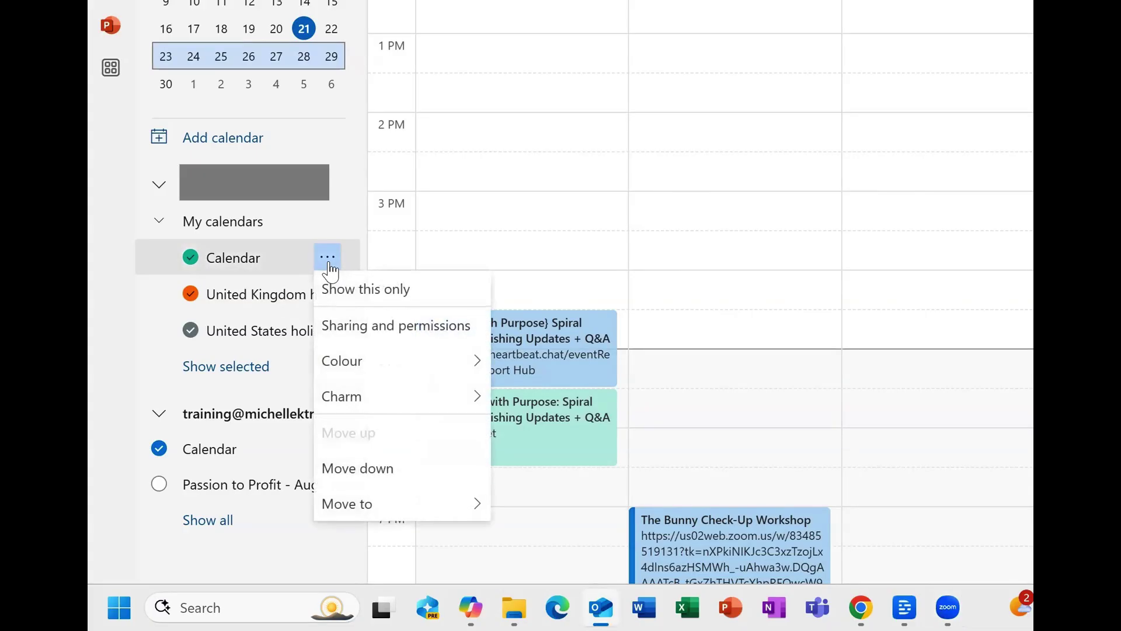
pyautogui.moveTo(378, 361)
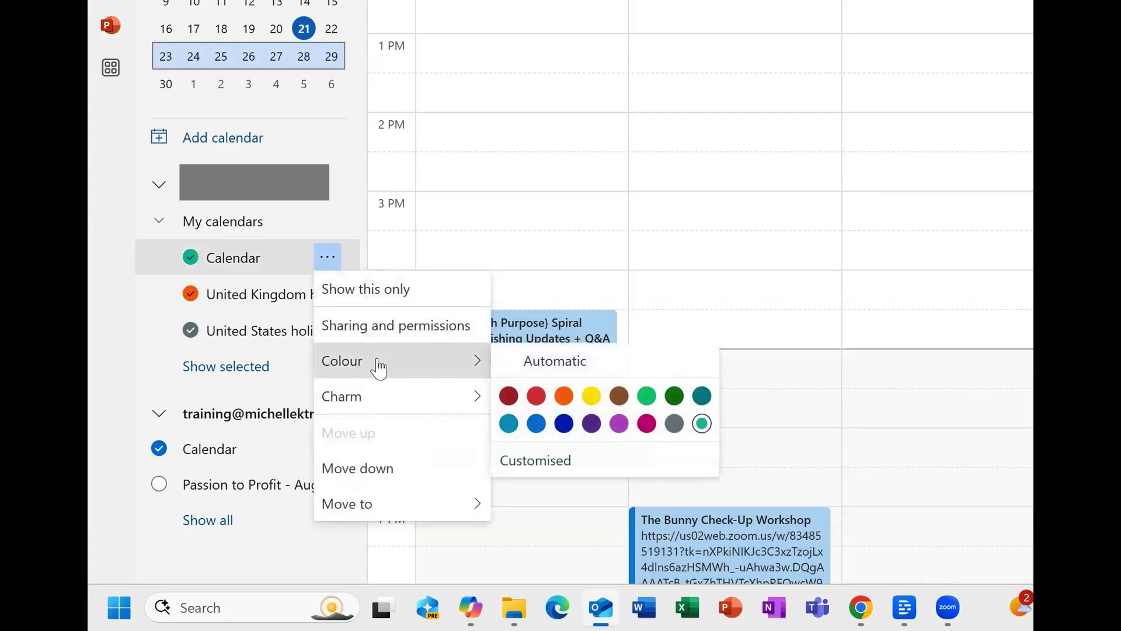
pyautogui.click(537, 424)
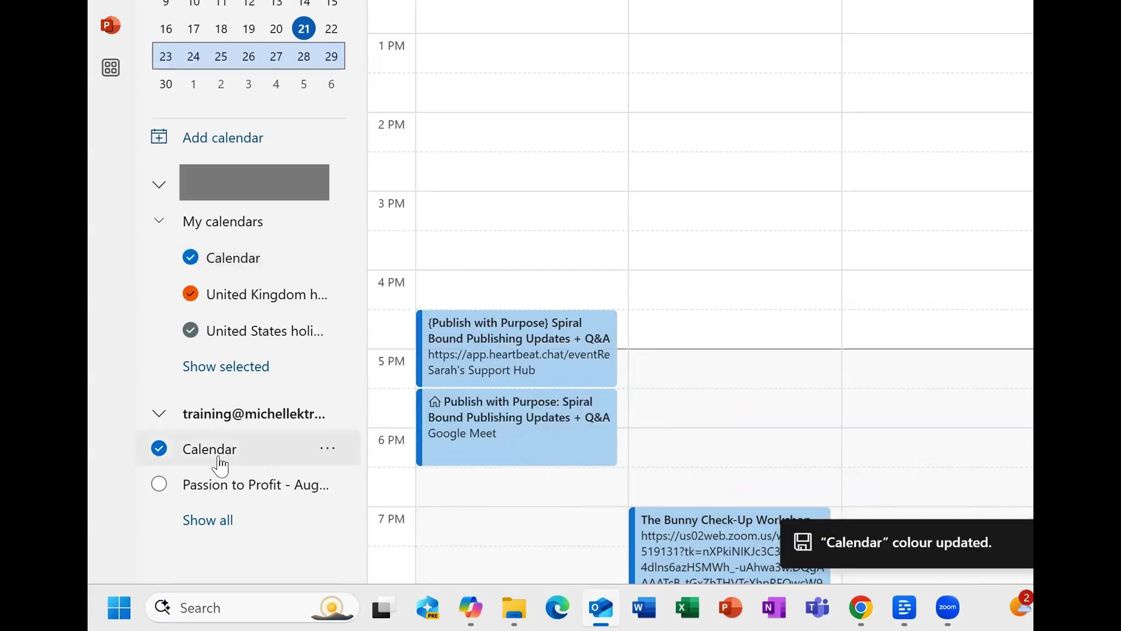
# Set the training account's business calendar to the orange colour
pyautogui.click(327, 452)
pyautogui.moveTo(395, 275)
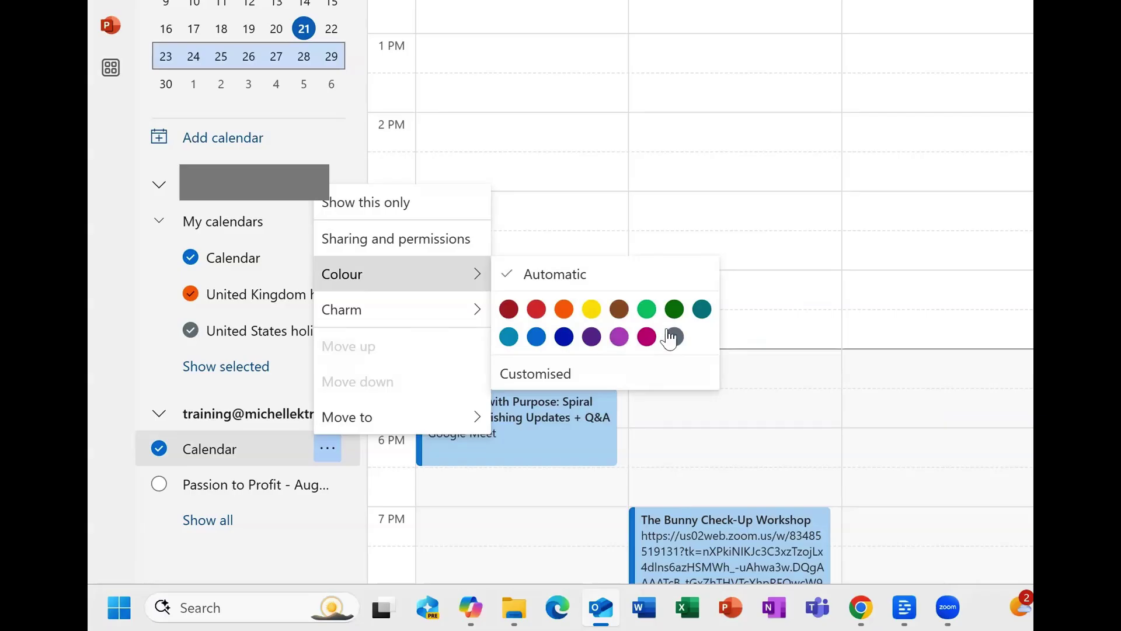
pyautogui.click(564, 310)
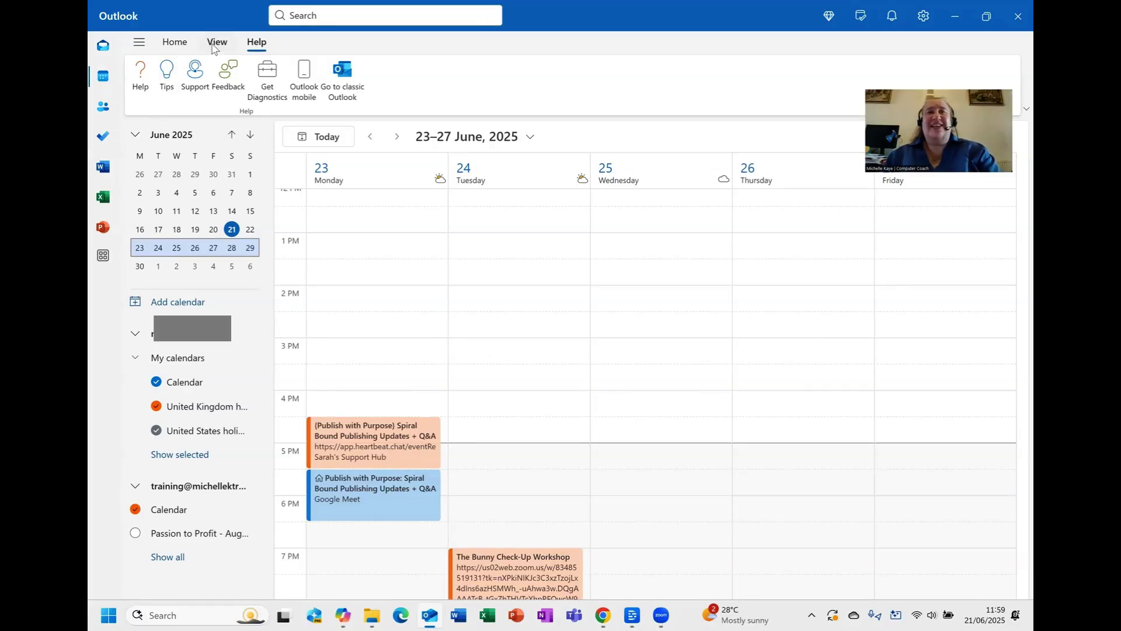
# Switch the ribbon to the Home tab for event and view commands
pyautogui.click(174, 43)
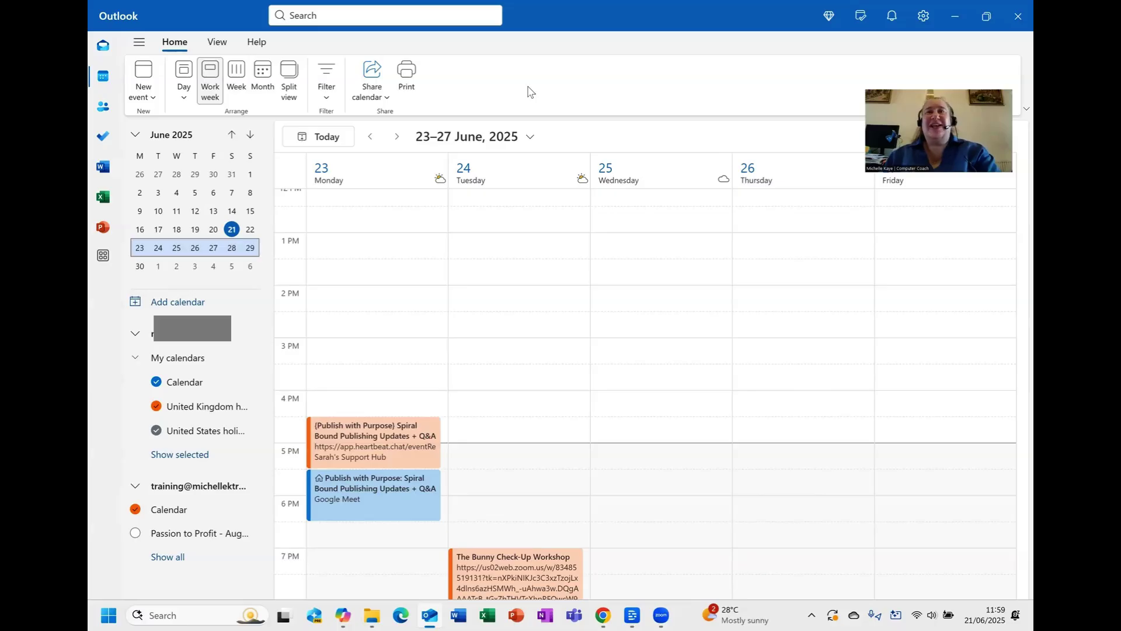